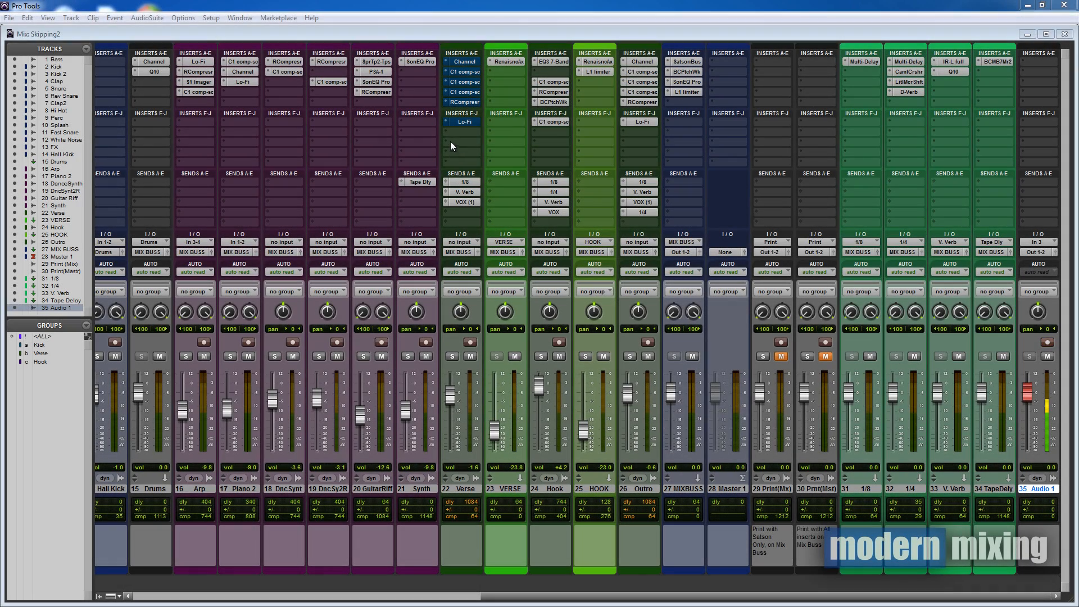
- Insert the mono Q10 equalizer on the Verse track below Lo-Fi and set its band 10 to Low Pass
{"action": "left_click", "coordinate": [448, 131]}
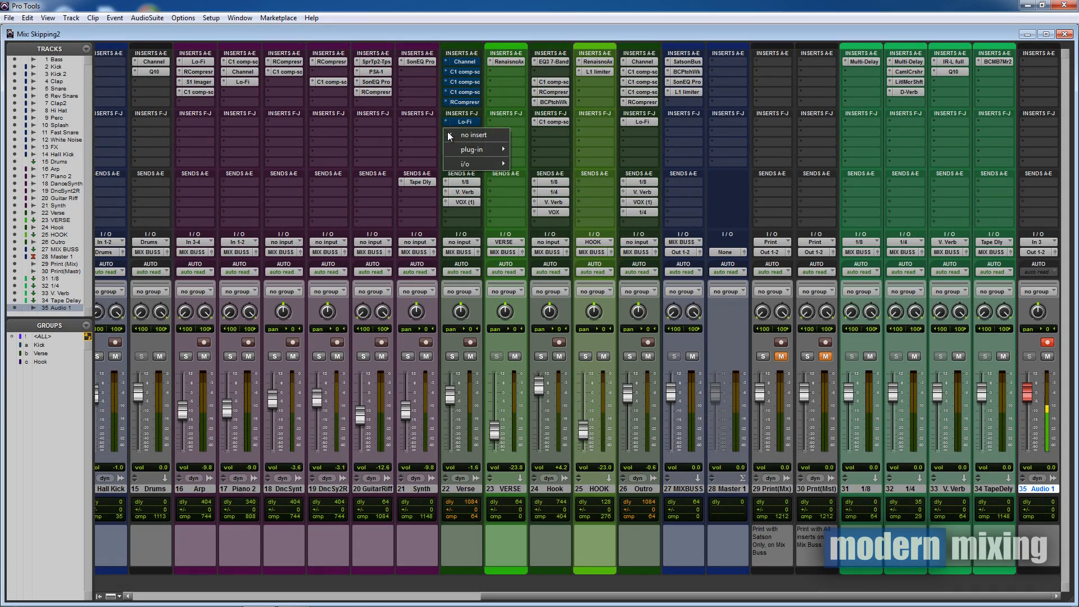
{"action": "mouse_move", "coordinate": [476, 149]}
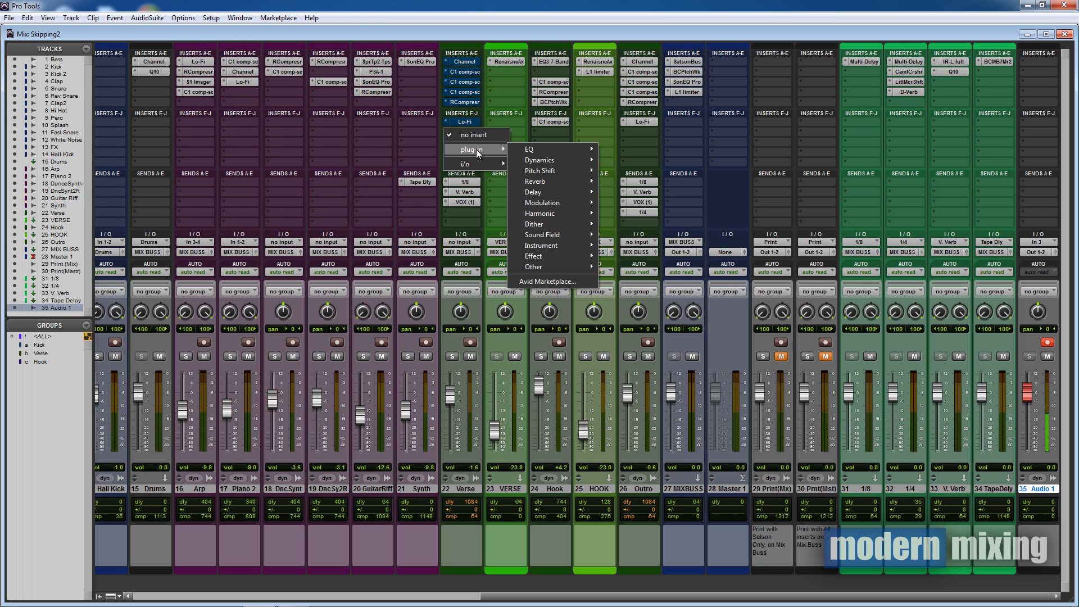
{"action": "mouse_move", "coordinate": [533, 151]}
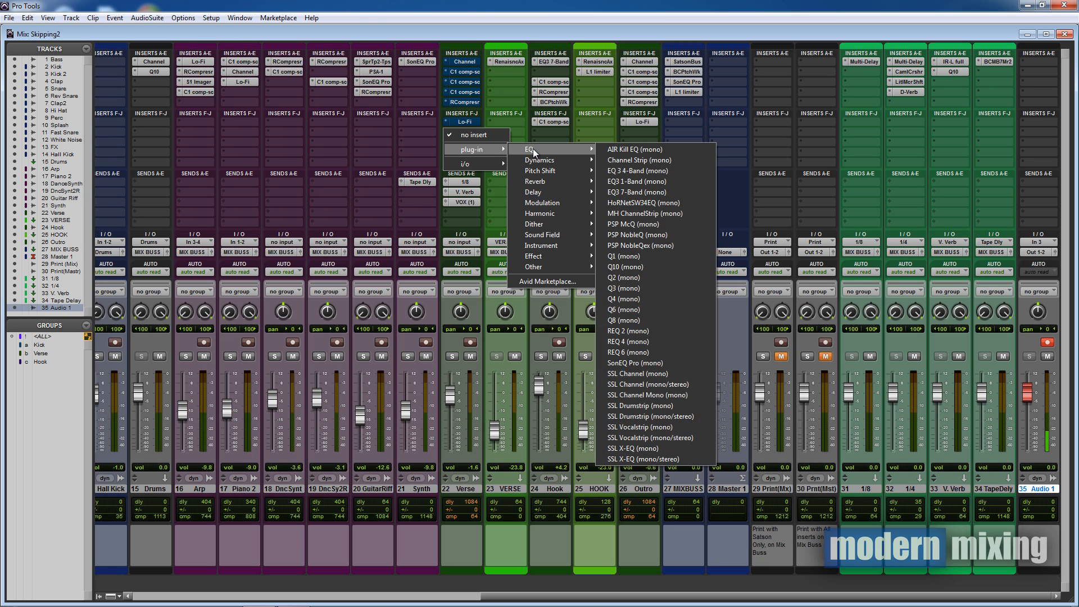
{"action": "left_click", "coordinate": [670, 264]}
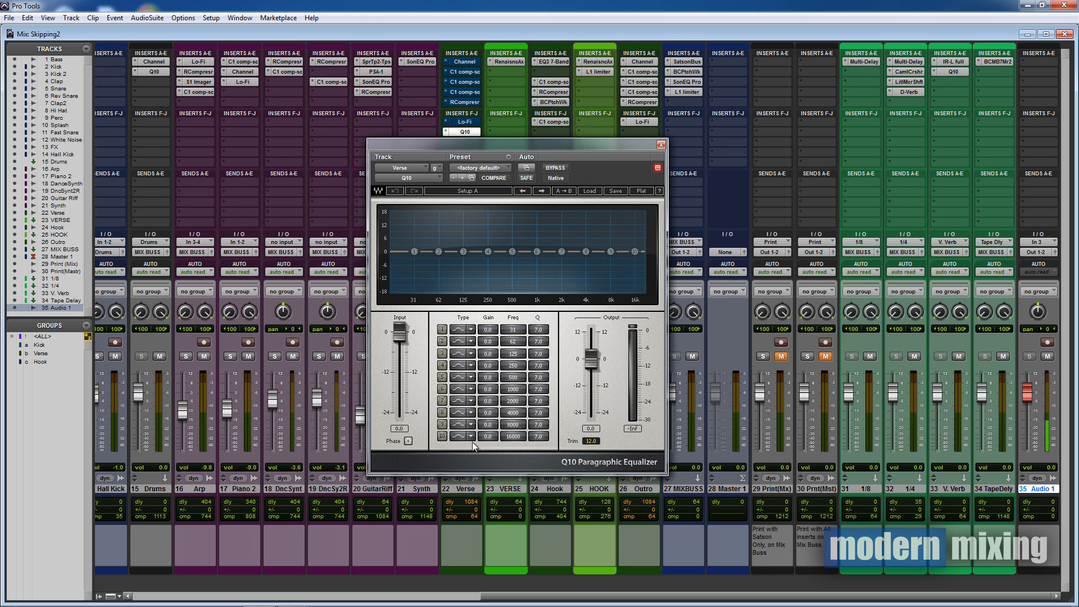
{"action": "left_click", "coordinate": [470, 437]}
{"action": "left_click", "coordinate": [495, 487]}
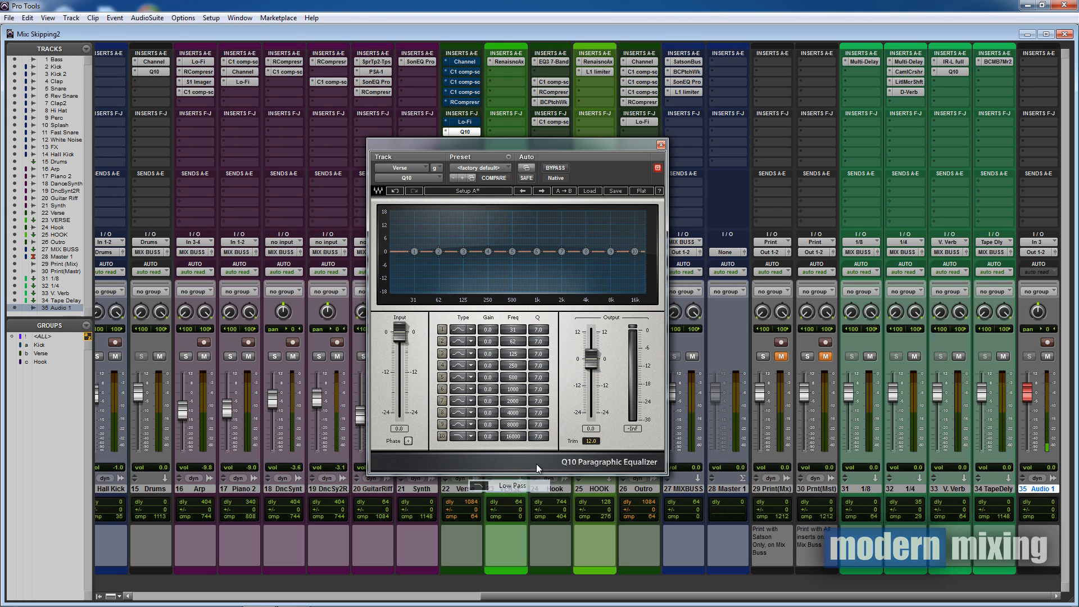
- Set the Q10 low-pass to about 11478 Hz and cut band 9 by about 4.1 dB at 4238 Hz with a Q of 13.6
{"action": "left_click_drag", "start_coordinate": [634, 257], "coordinate": [608, 266]}
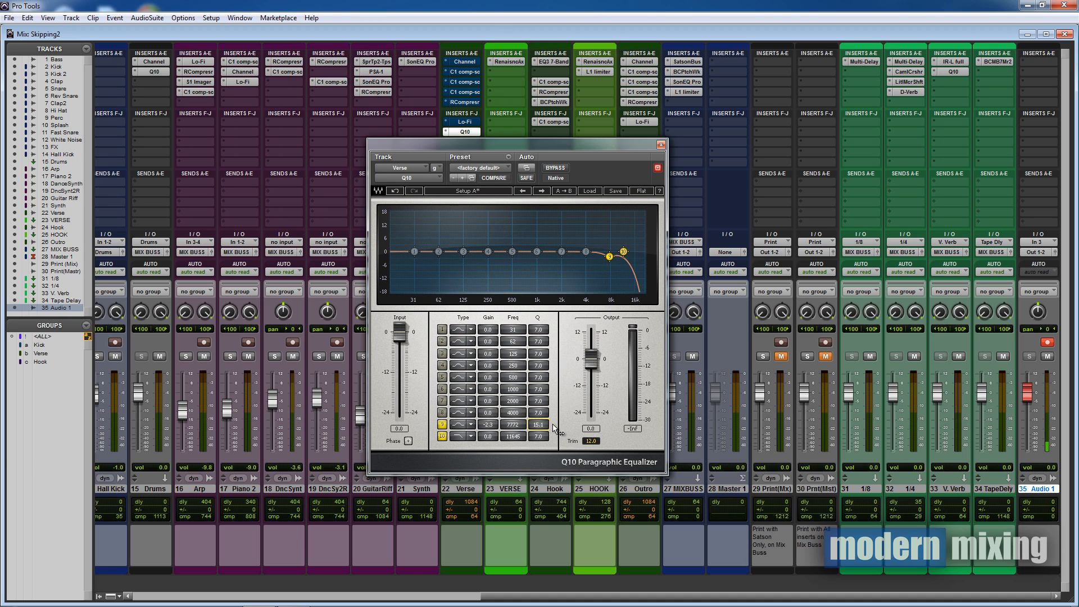
{"action": "left_click_drag", "start_coordinate": [545, 432], "coordinate": [545, 424]}
{"action": "left_click_drag", "start_coordinate": [609, 257], "coordinate": [588, 260]}
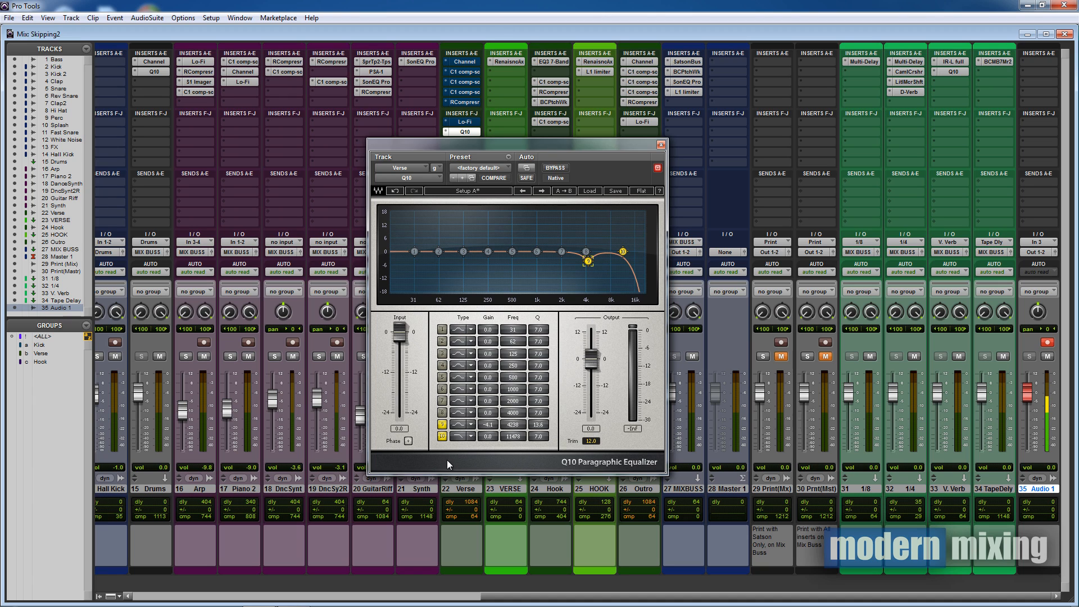
- Switch off bands 9 and 10 of the Q10 and move its window clear of the Verse inserts
{"action": "left_click", "coordinate": [442, 436]}
{"action": "left_click", "coordinate": [442, 425]}
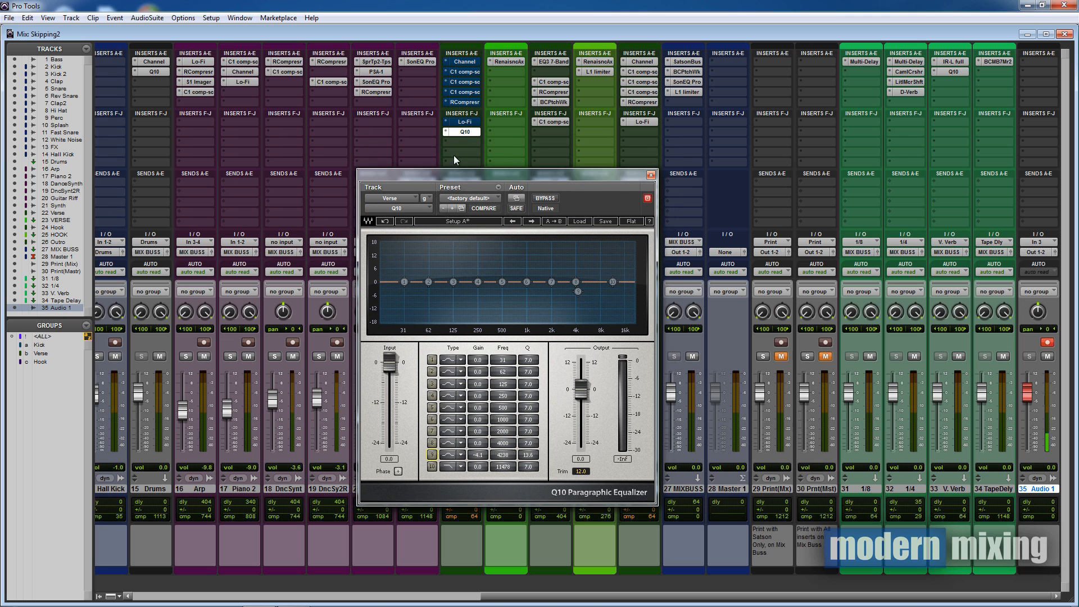
{"action": "left_click_drag", "start_coordinate": [466, 145], "coordinate": [456, 174]}
- Insert the mono DeEsser on the Verse track in the slot below Q10
{"action": "left_click", "coordinate": [448, 142]}
{"action": "mouse_move", "coordinate": [472, 160]}
{"action": "mouse_move", "coordinate": [540, 170]}
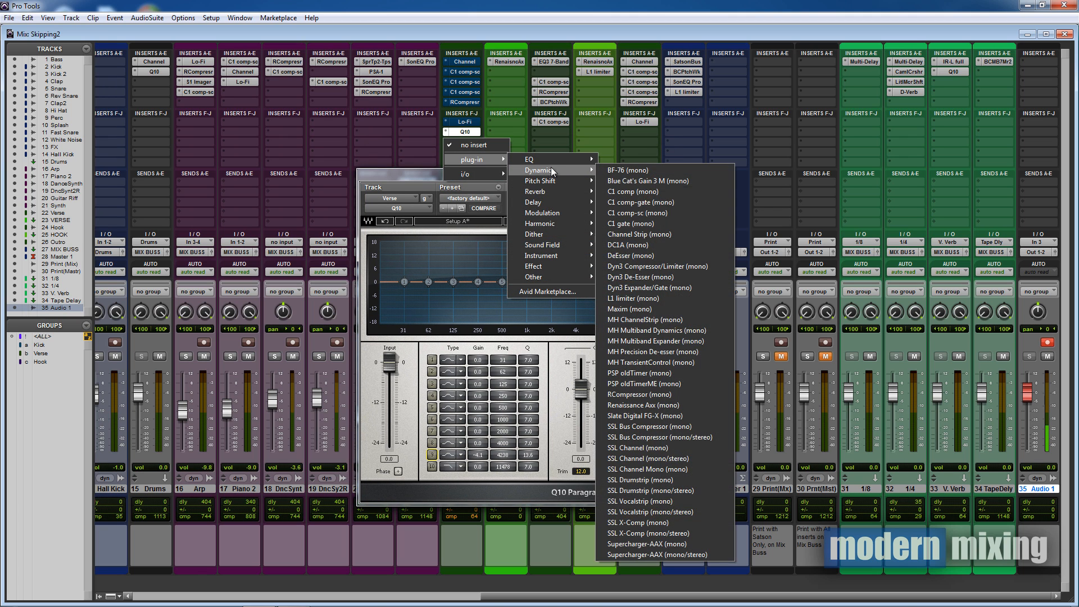
{"action": "left_click", "coordinate": [660, 255]}
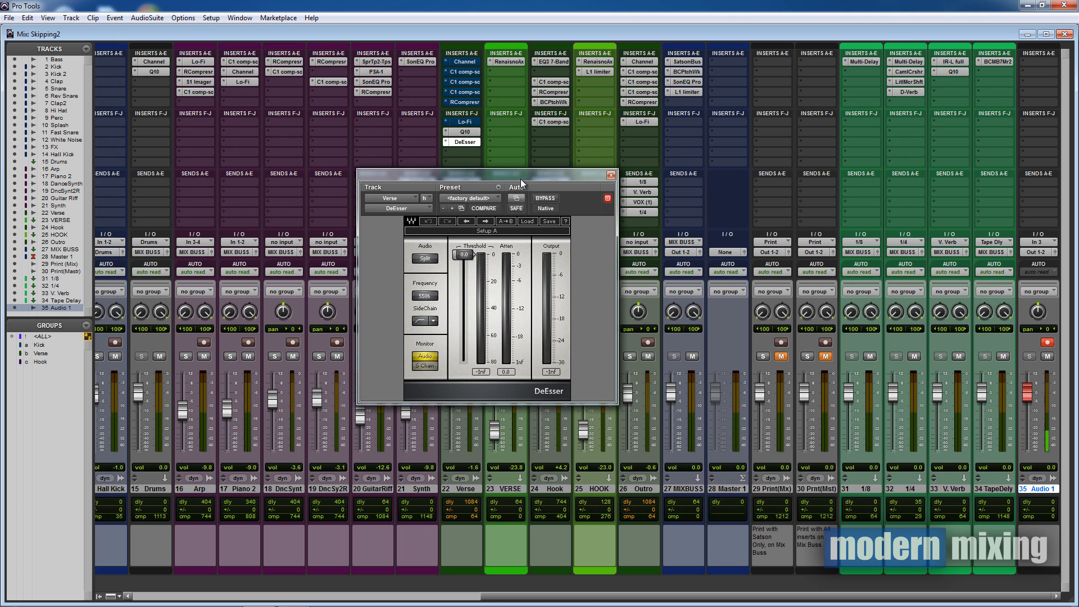
{"action": "left_click_drag", "start_coordinate": [522, 182], "coordinate": [552, 194]}
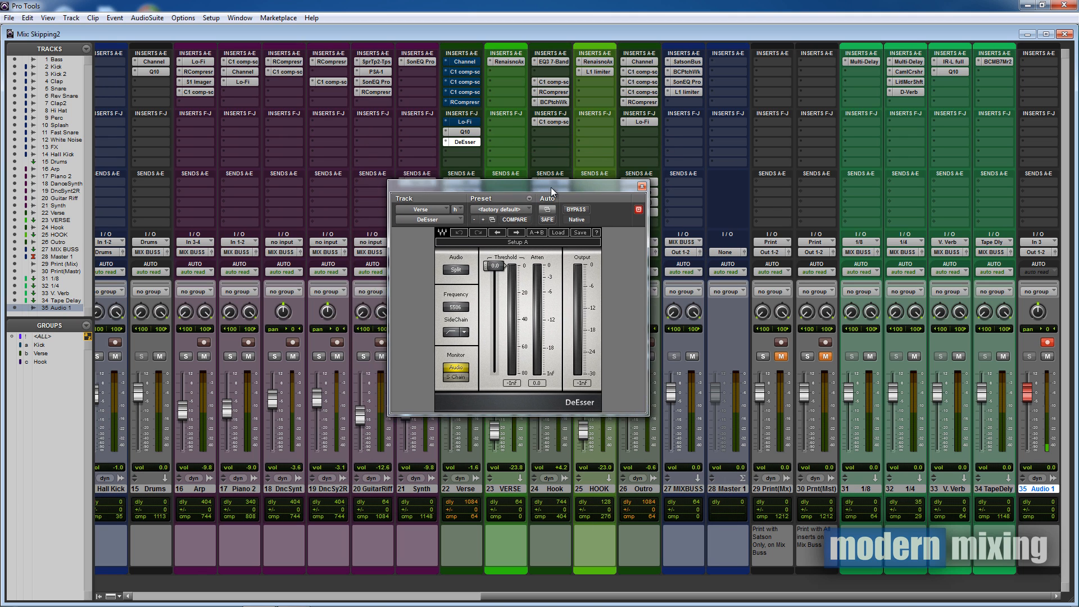
- Choose a side-chain filter type for the DeEsser, lower its threshold and close its window
{"action": "left_click", "coordinate": [465, 332]}
{"action": "left_click", "coordinate": [475, 319]}
{"action": "left_click_drag", "start_coordinate": [495, 266], "coordinate": [498, 312]}
{"action": "left_click", "coordinate": [644, 187]}
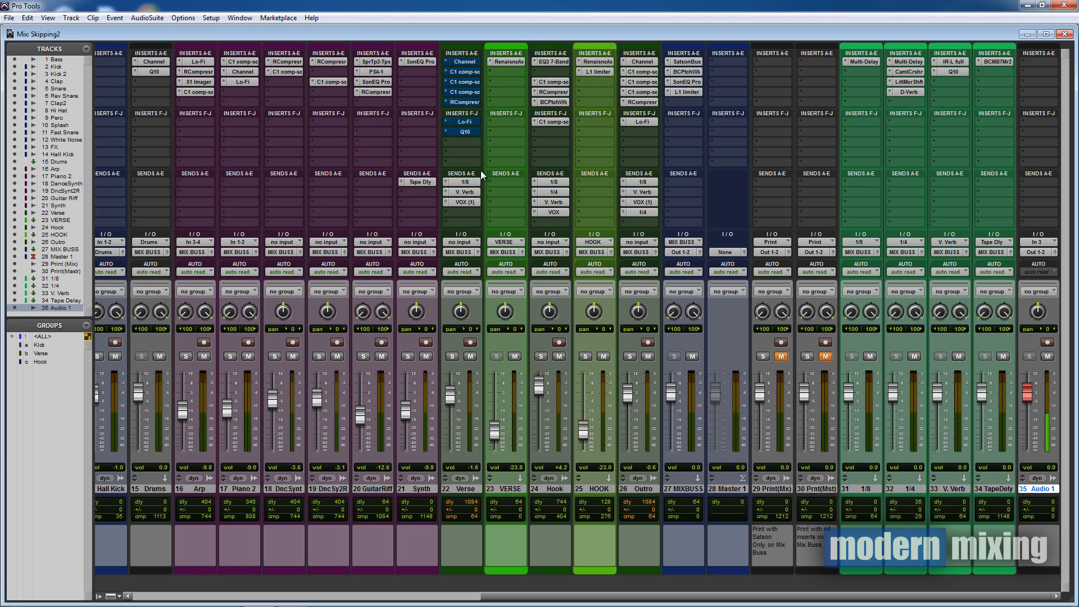
- Insert the mono PAZ-Frequency analyzer on the Verse track in the slot below Q10
{"action": "left_click", "coordinate": [442, 141]}
{"action": "mouse_move", "coordinate": [487, 161]}
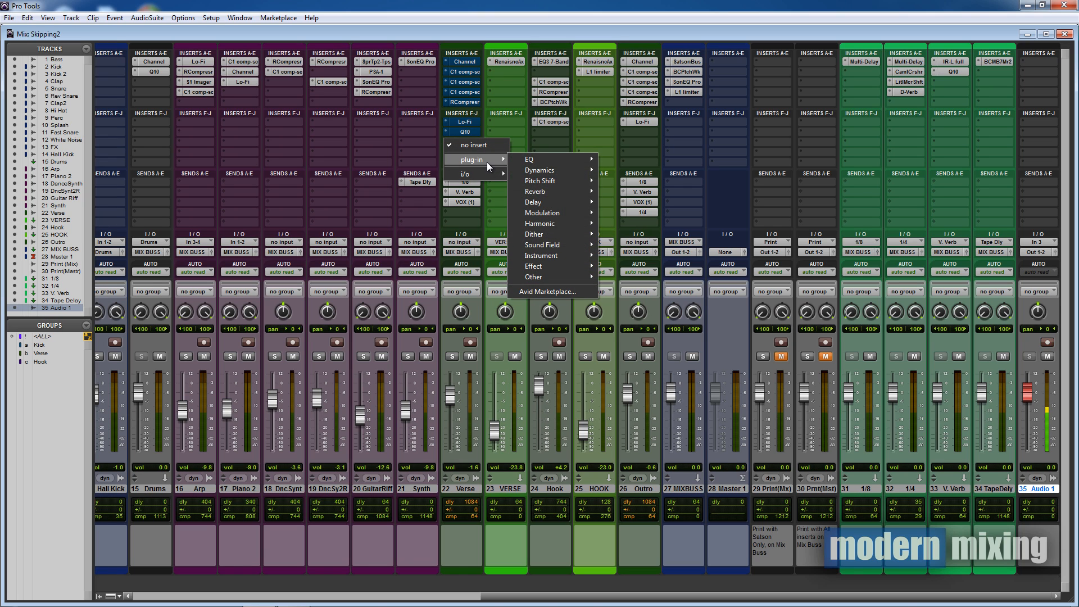
{"action": "mouse_move", "coordinate": [578, 244]}
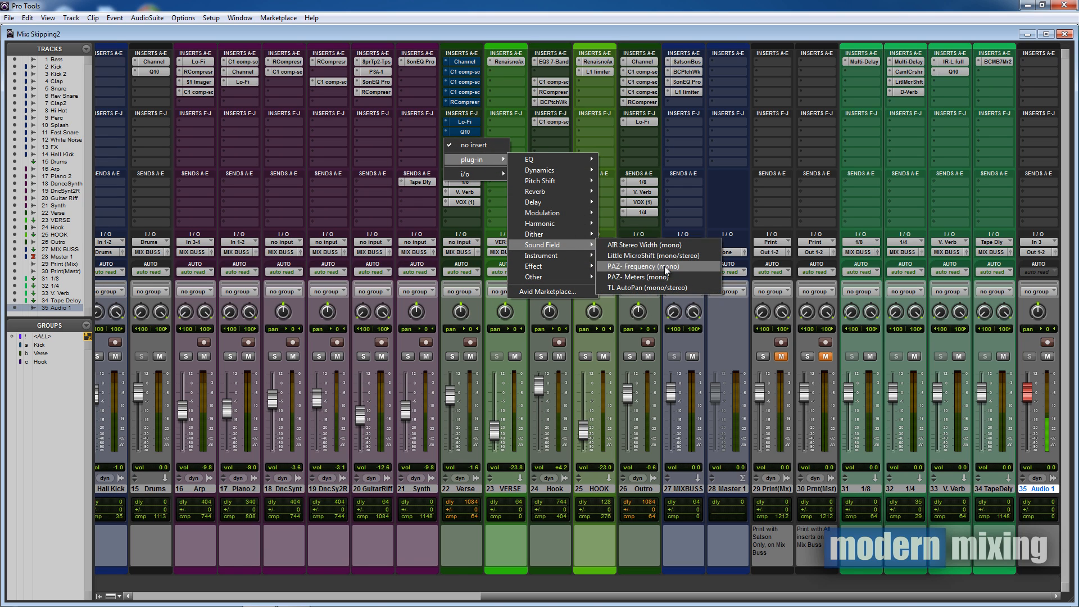
{"action": "left_click", "coordinate": [664, 265]}
{"action": "left_click_drag", "start_coordinate": [541, 187], "coordinate": [481, 216]}
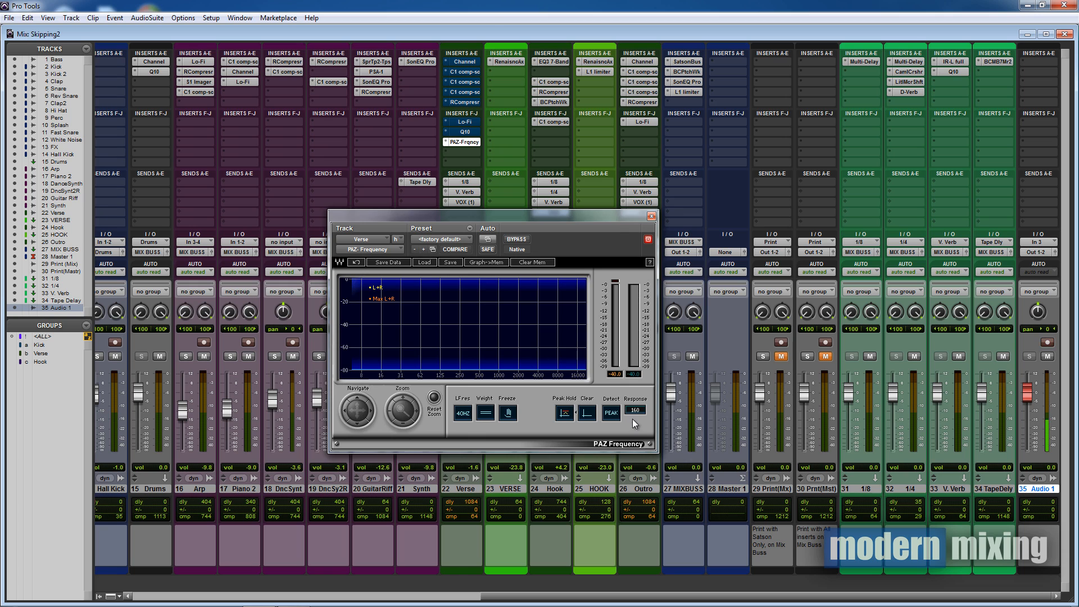
- Set the PAZ-Frequency response to 331 and solo the Verse track for analysis
{"action": "mouse_move", "coordinate": [633, 410]}
{"action": "left_mouse_down"}
{"action": "mouse_move", "coordinate": [632, 383]}
{"action": "mouse_move", "coordinate": [630, 391]}
{"action": "left_mouse_up"}
{"action": "left_click_drag", "start_coordinate": [511, 216], "coordinate": [674, 254]}
{"action": "left_click", "coordinate": [452, 356]}
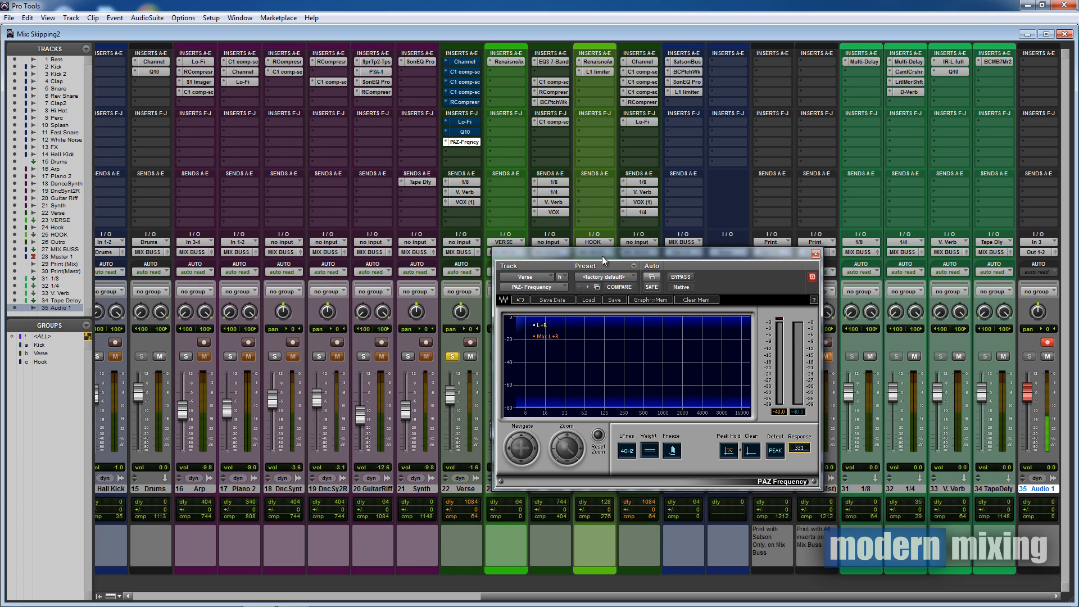
{"action": "left_click_drag", "start_coordinate": [605, 260], "coordinate": [471, 255]}
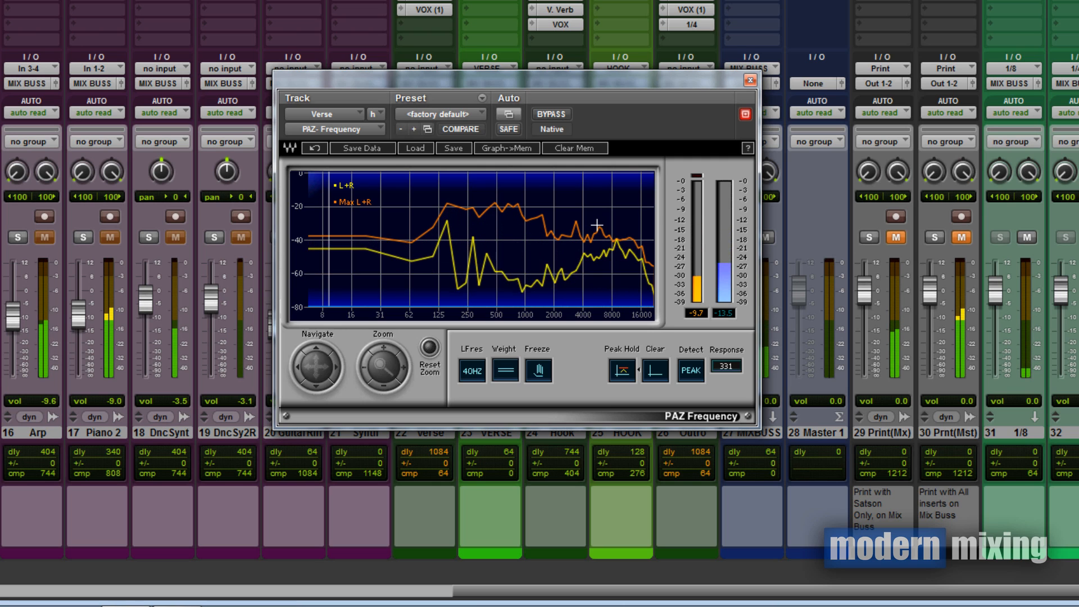
- Stop playback, read the frequency of the vocal's low-end peak on the PAZ graph, and unsolo the Verse track
{"action": "key", "text": "space"}
{"action": "mouse_move", "coordinate": [443, 182]}
{"action": "left_mouse_down"}
{"action": "mouse_move", "coordinate": [460, 186]}
{"action": "mouse_move", "coordinate": [448, 186]}
{"action": "left_mouse_up"}
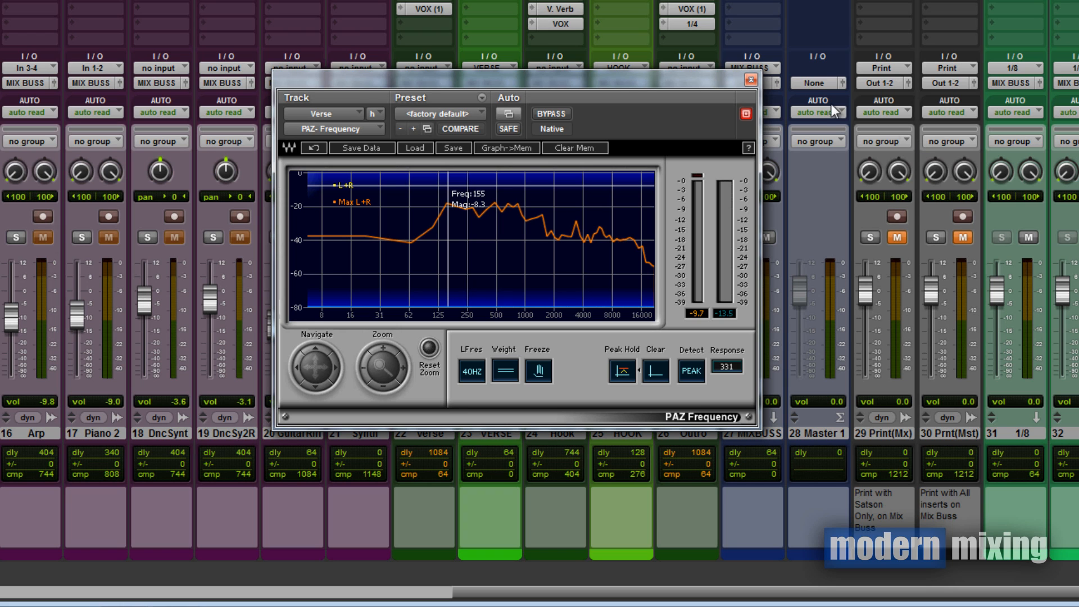
{"action": "left_click_drag", "start_coordinate": [611, 83], "coordinate": [389, 107]}
{"action": "left_click", "coordinate": [645, 468]}
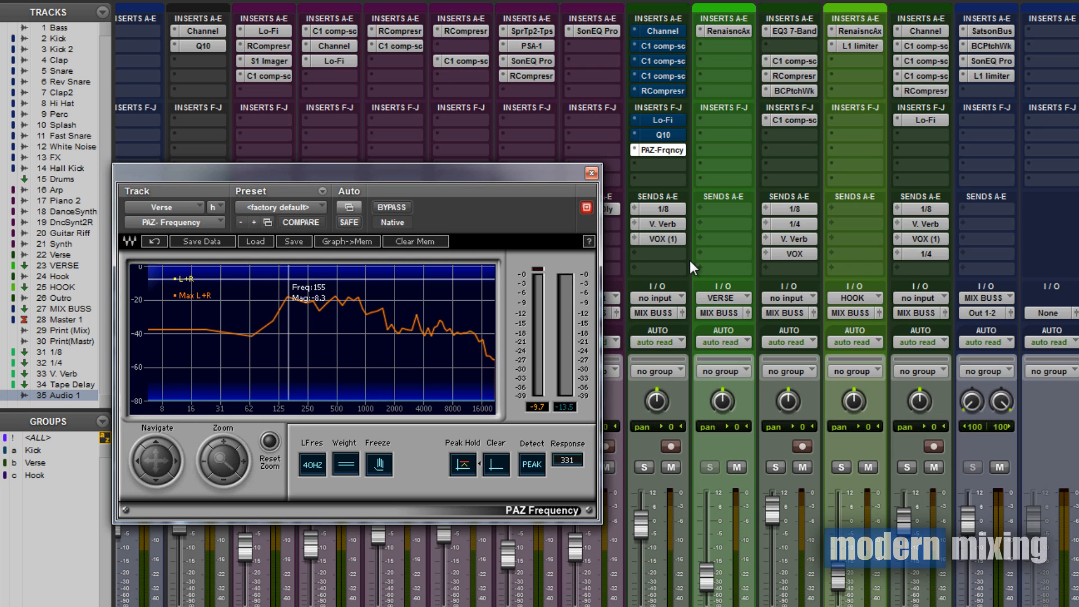
{"action": "key", "text": "space"}
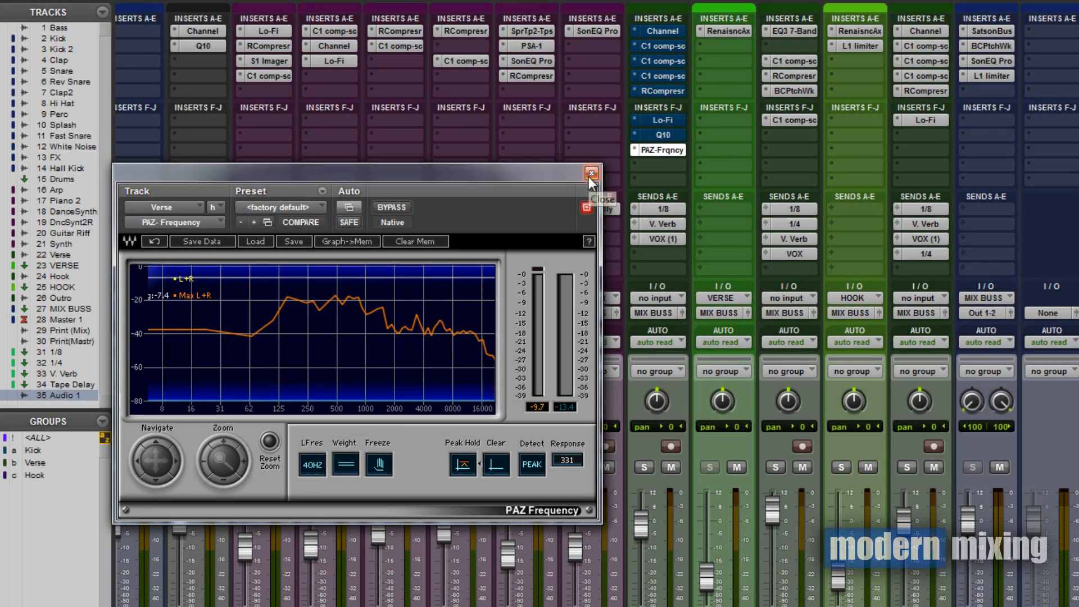
- Open the Verse track's first C1 comp-sc and compare its Wideband EQ mode with Split, leaving it on Split
{"action": "left_click", "coordinate": [670, 49]}
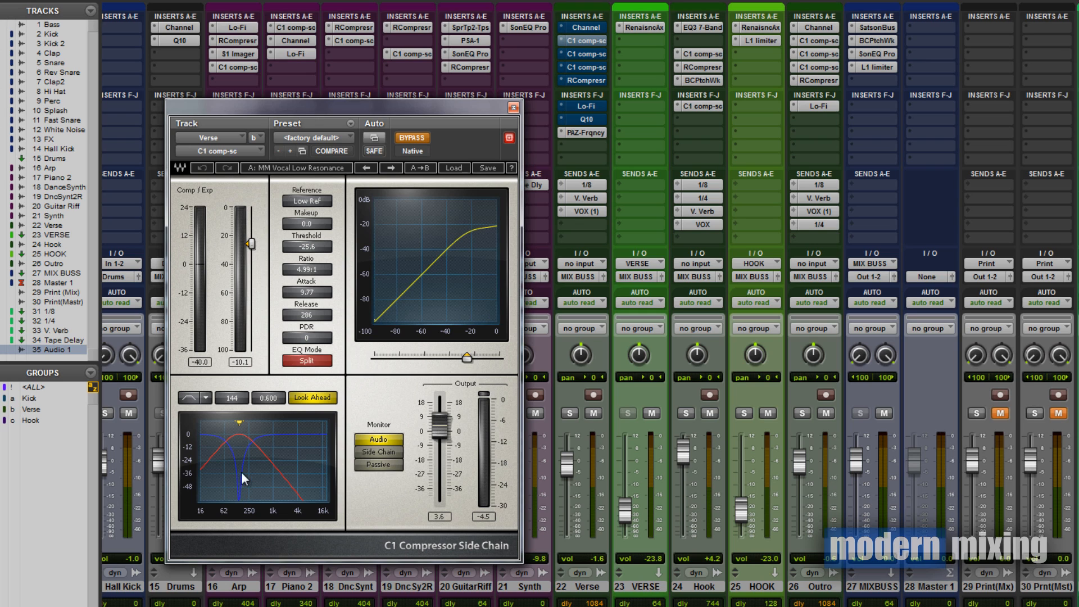
{"action": "left_click", "coordinate": [321, 362]}
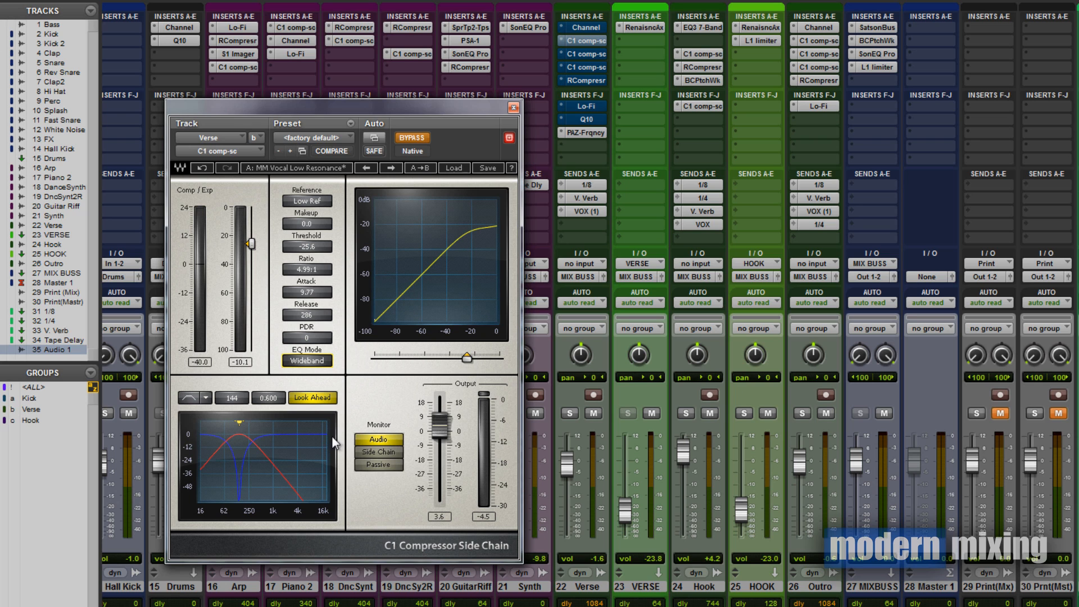
{"action": "left_click", "coordinate": [309, 363]}
{"action": "left_click_drag", "start_coordinate": [427, 106], "coordinate": [457, 90]}
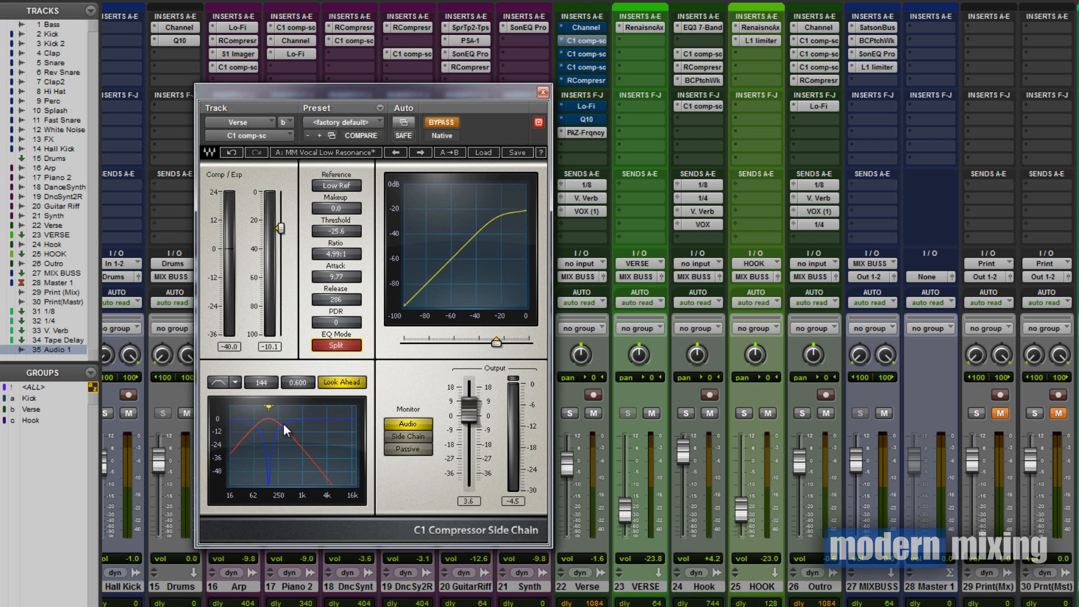
{"action": "mouse_move", "coordinate": [450, 92]}
{"action": "left_mouse_down"}
{"action": "mouse_move", "coordinate": [423, 88]}
{"action": "mouse_move", "coordinate": [471, 89]}
{"action": "mouse_move", "coordinate": [464, 83]}
{"action": "left_mouse_up"}
- Remove PAZ-Frequency from the Verse track, then take the first C1 comp-sc out of bypass and close it
{"action": "left_click", "coordinate": [558, 133]}
{"action": "left_click", "coordinate": [571, 137]}
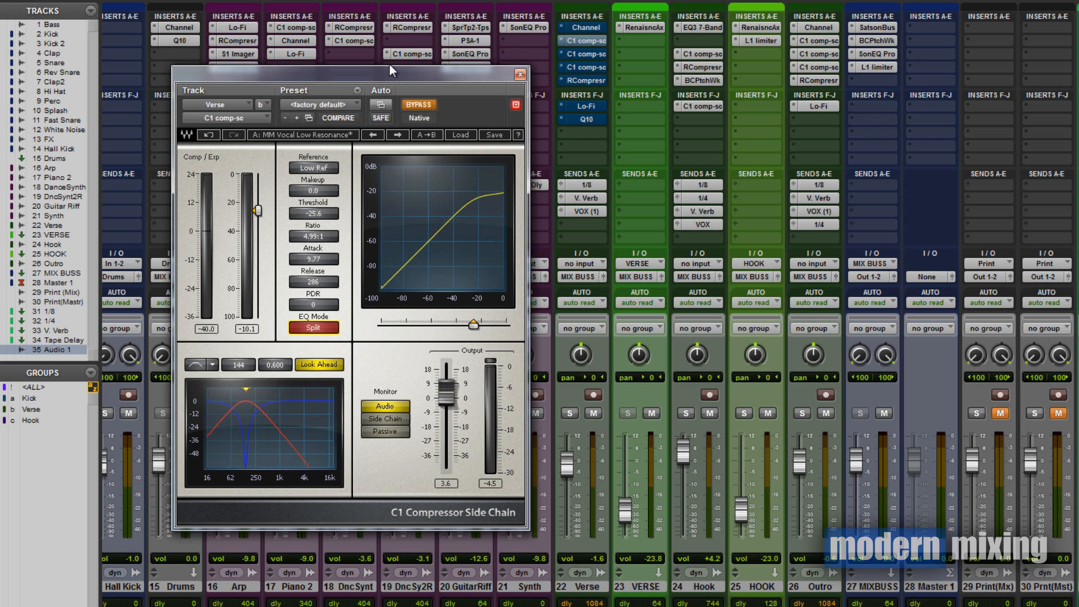
{"action": "left_click_drag", "start_coordinate": [403, 73], "coordinate": [400, 69]}
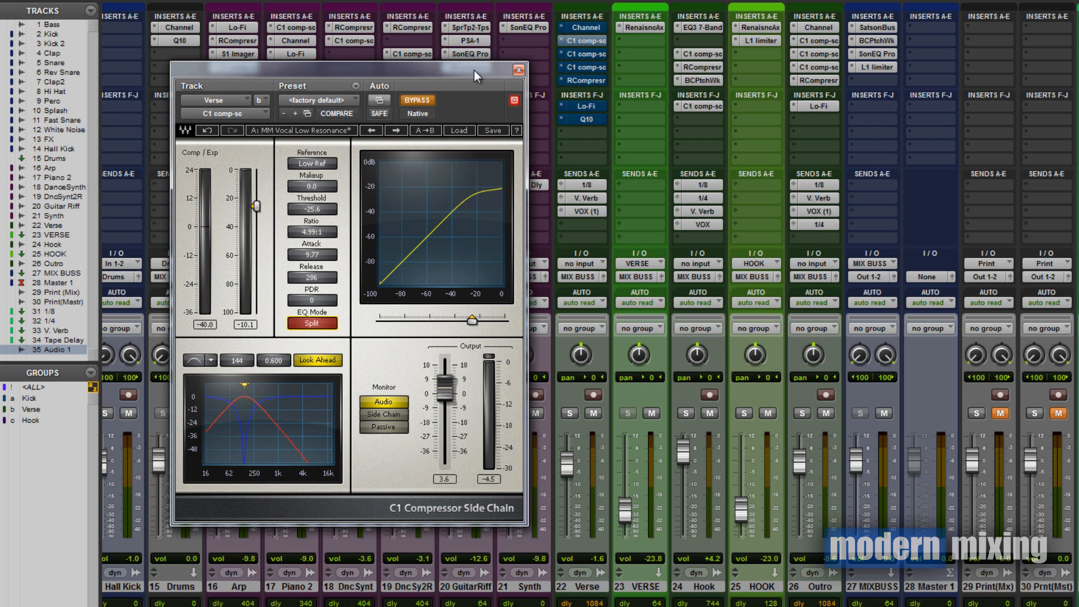
{"action": "left_click_drag", "start_coordinate": [473, 70], "coordinate": [468, 69]}
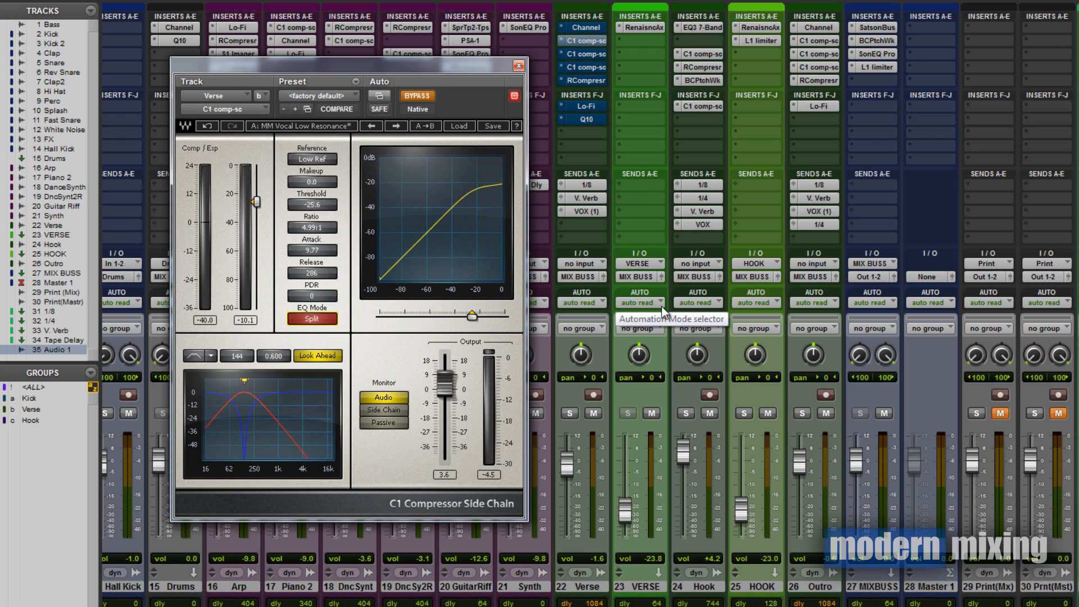
{"action": "left_click", "coordinate": [421, 97]}
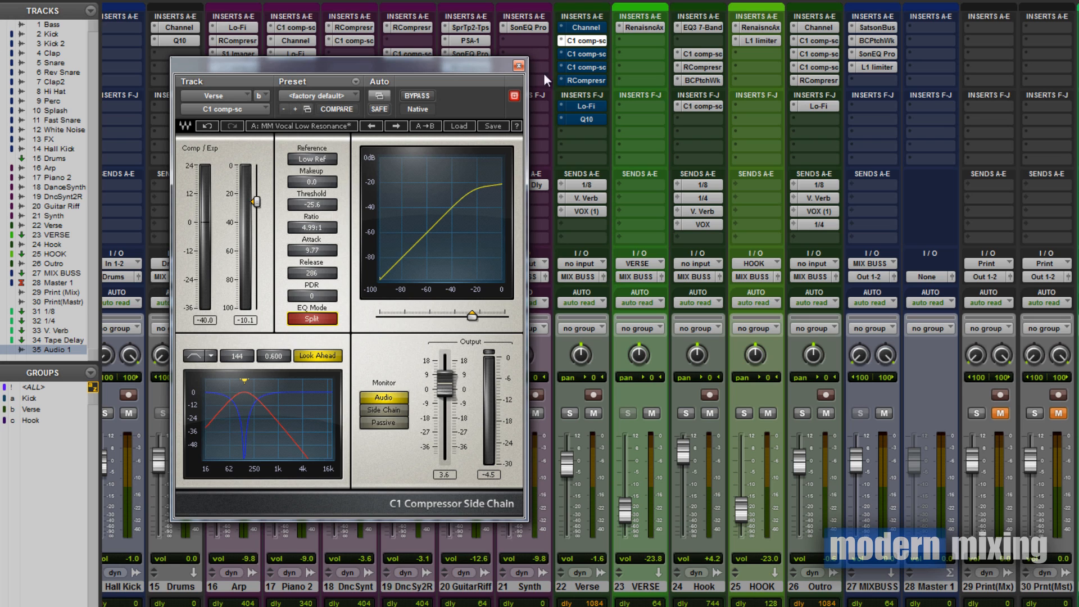
{"action": "left_click", "coordinate": [518, 66]}
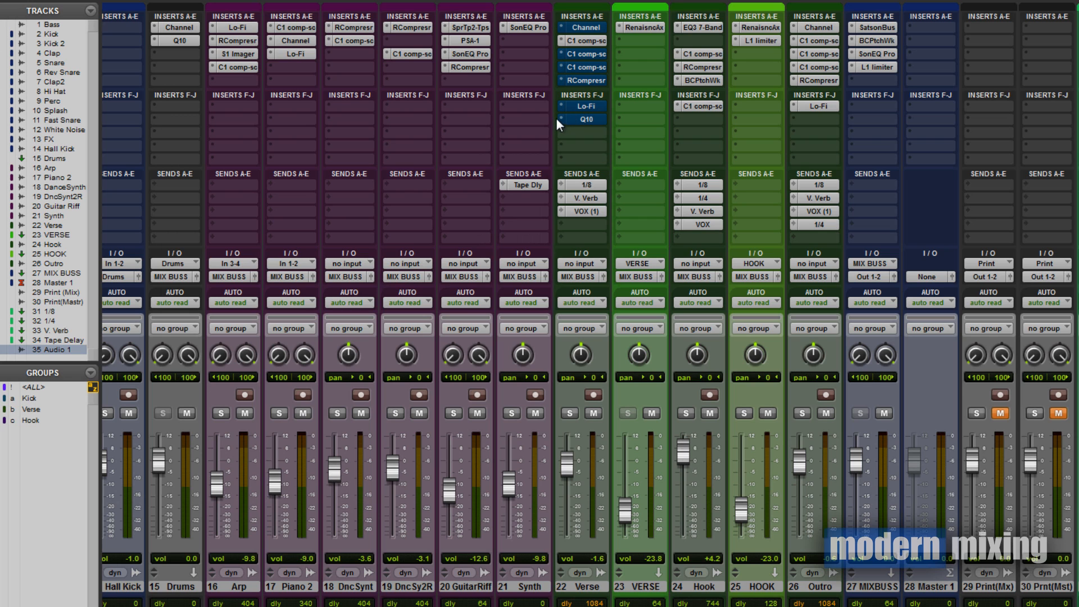
- Remove the Q10 from the Verse track's inserts and close the emptied plug-in window
{"action": "left_click", "coordinate": [582, 120]}
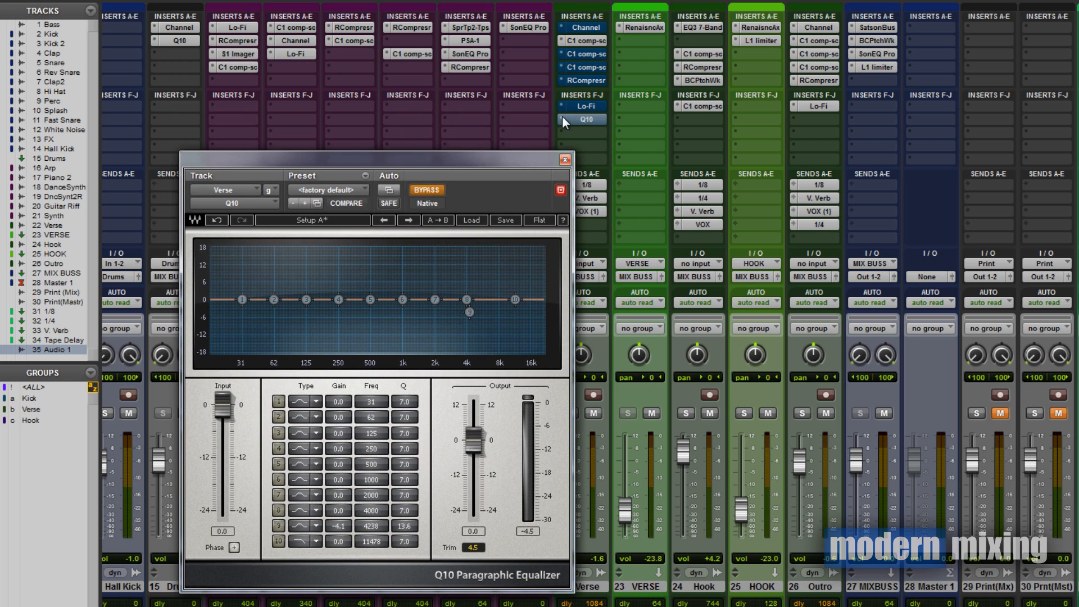
{"action": "left_click", "coordinate": [562, 116]}
{"action": "left_click", "coordinate": [583, 120]}
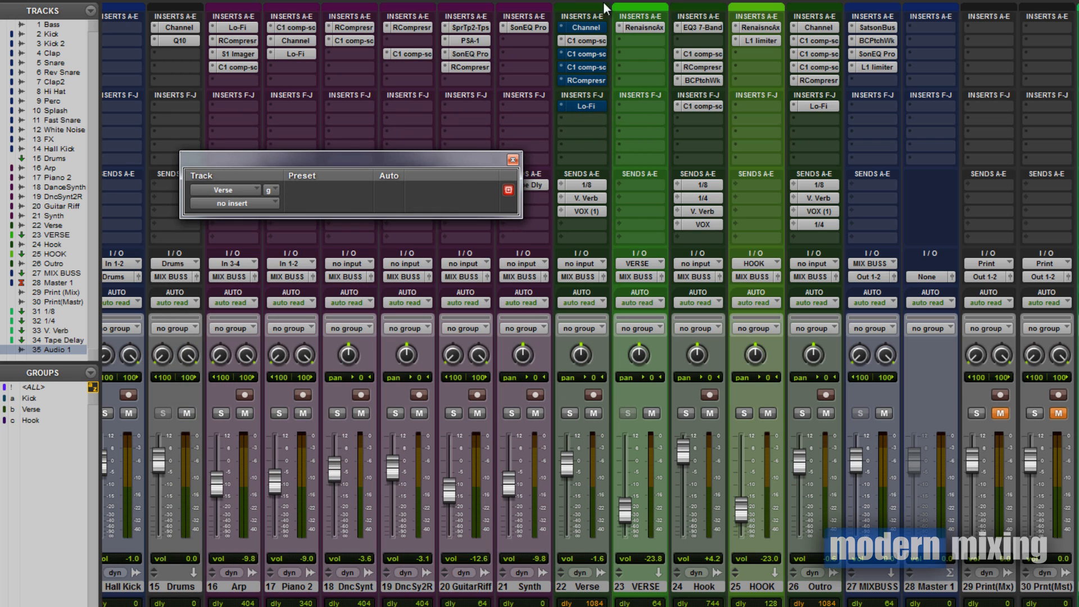
{"action": "left_click", "coordinate": [512, 159]}
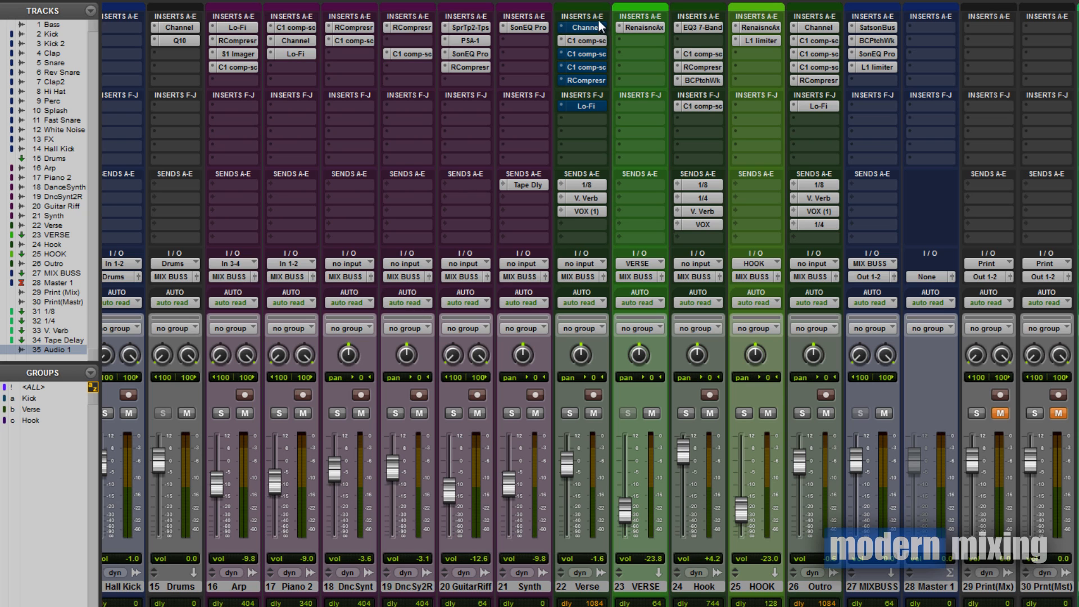
- Reopen the first C1 comp-sc on the Verse track to examine its low-resonance settings
{"action": "left_click", "coordinate": [588, 42]}
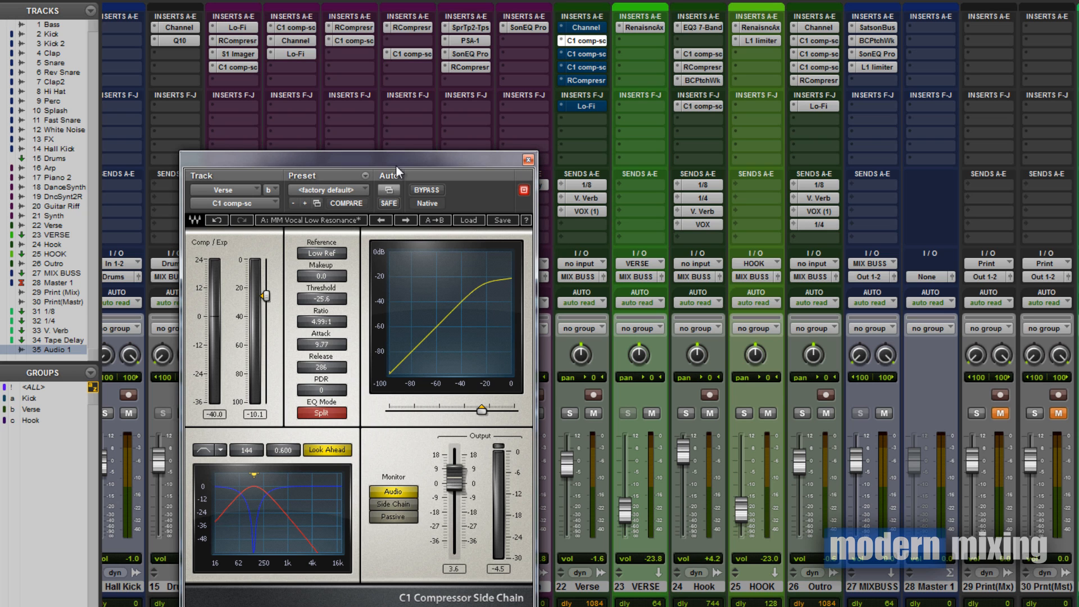
{"action": "left_click_drag", "start_coordinate": [396, 164], "coordinate": [369, 128]}
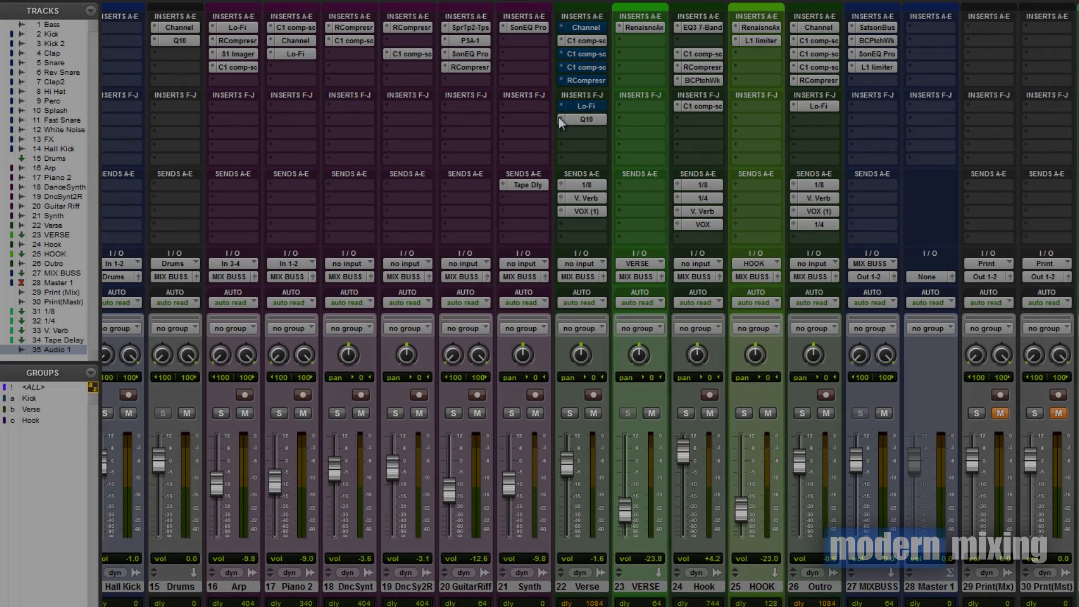
- Clear the Q10 from the insert slot below Lo-Fi on the Verse track
{"action": "left_click", "coordinate": [560, 119]}
{"action": "left_click", "coordinate": [578, 122]}
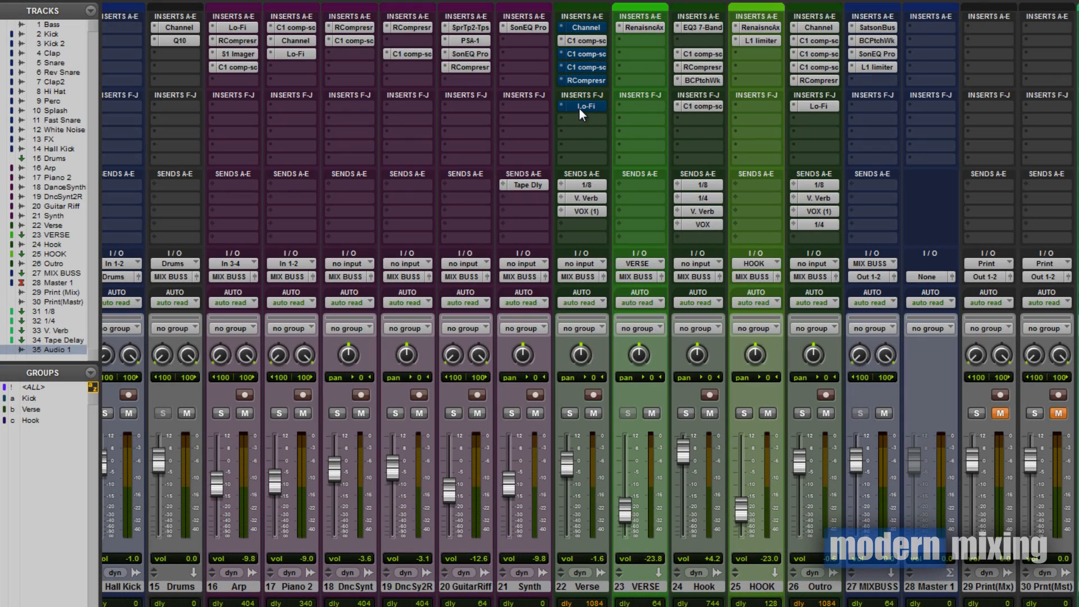